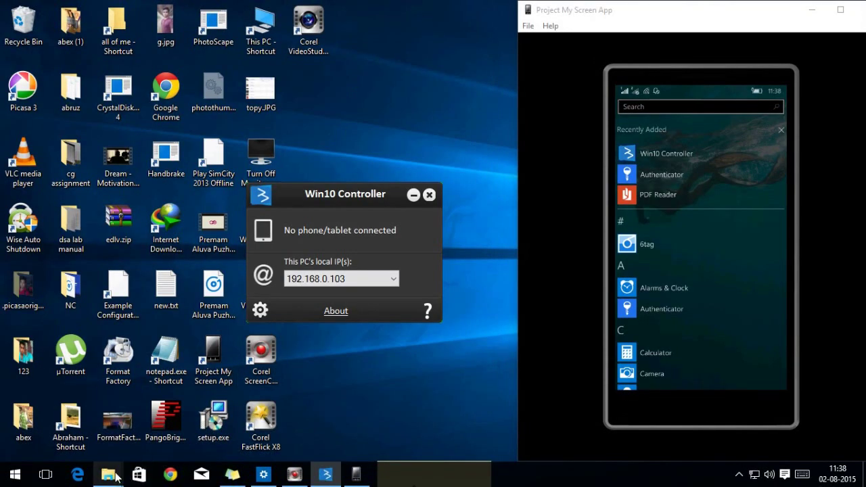
# - Show the Win10Controller.exe server application in the win10controllerserver folder, leaving its name as is, and minimize the folder window
pyautogui.moveTo(108, 473)
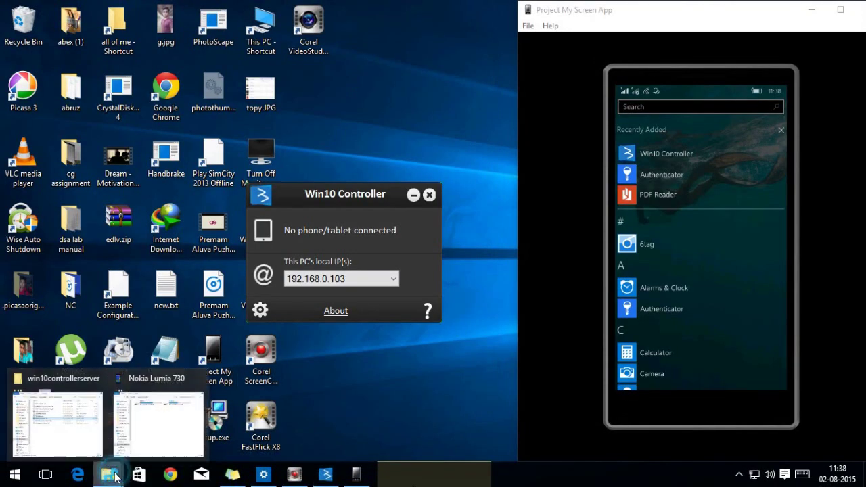
pyautogui.click(77, 441)
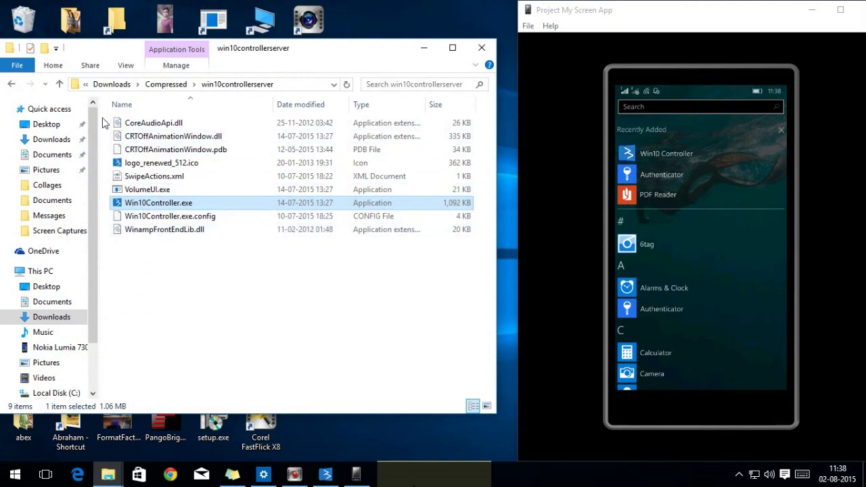
pyautogui.click(147, 207)
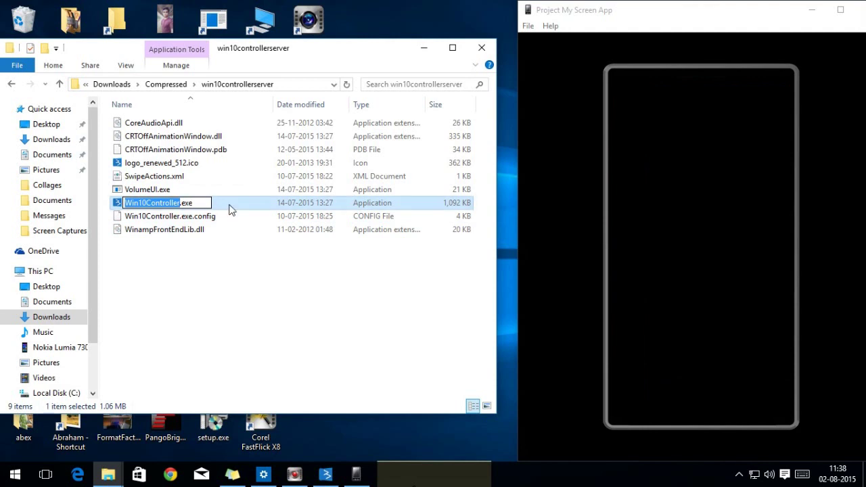
pyautogui.click(190, 249)
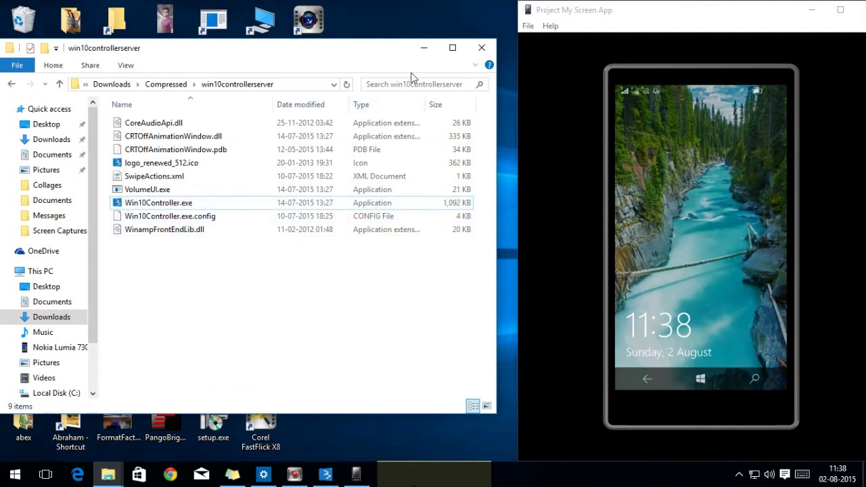
pyautogui.click(423, 48)
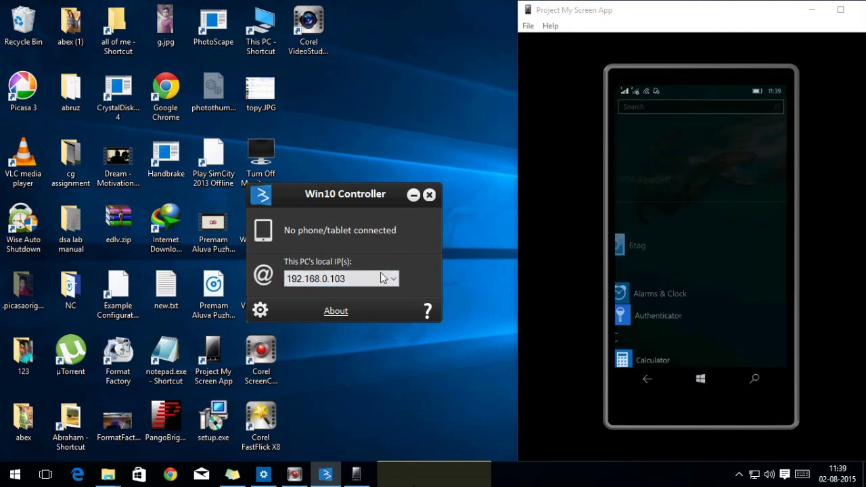
# - Check the PC's local IP in the Win10 Controller server and connect the phone app to 192.168.0.103
pyautogui.click(352, 195)
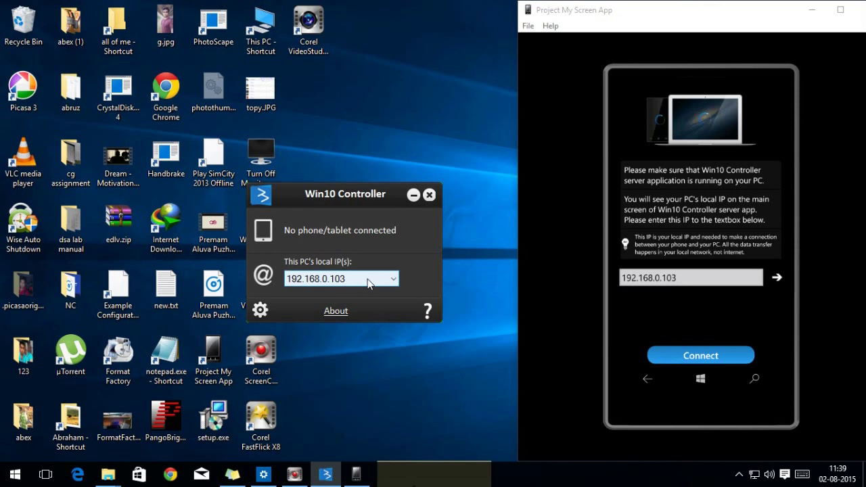
pyautogui.click(327, 278)
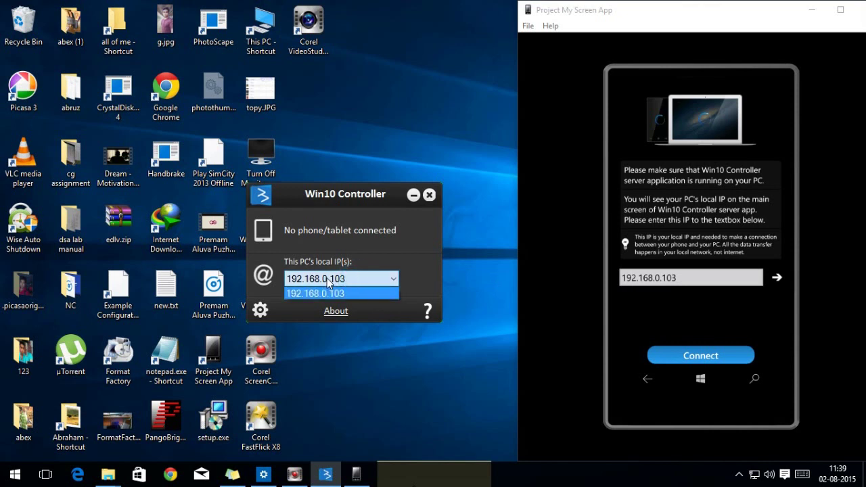
pyautogui.click(691, 282)
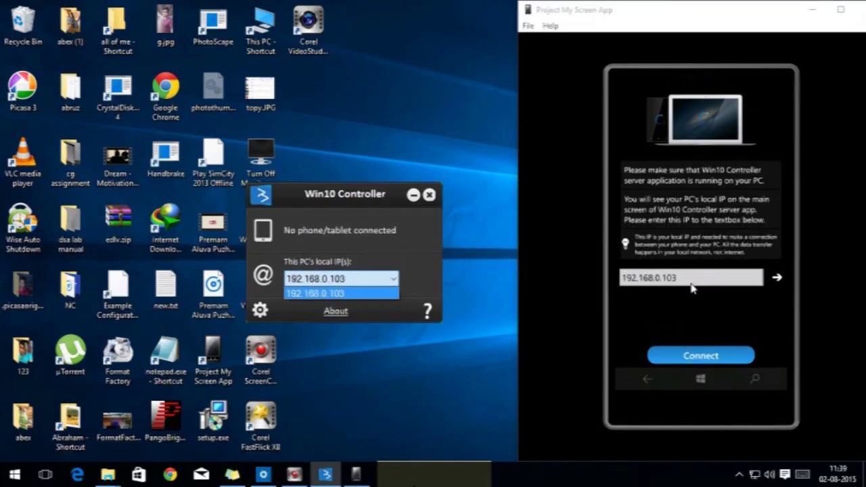
pyautogui.click(700, 356)
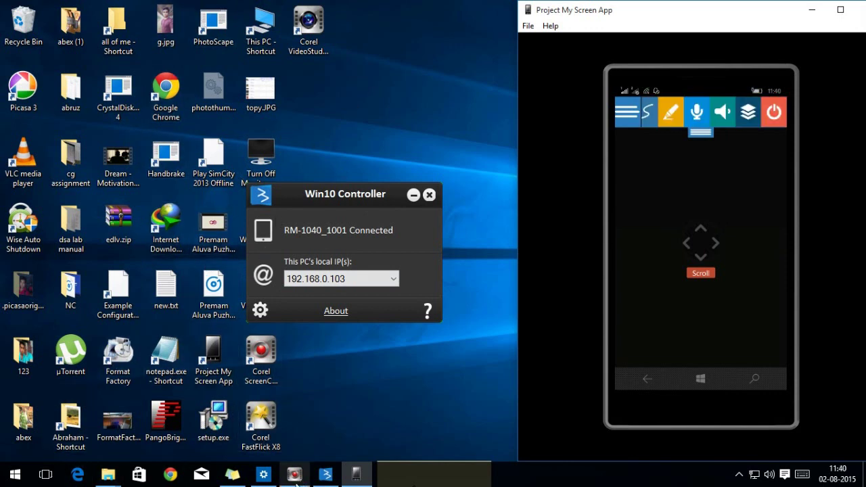
# - Close the This PC, File Explorer, Pictures, Control Panel and Task Manager windows
pyautogui.moveTo(295, 481)
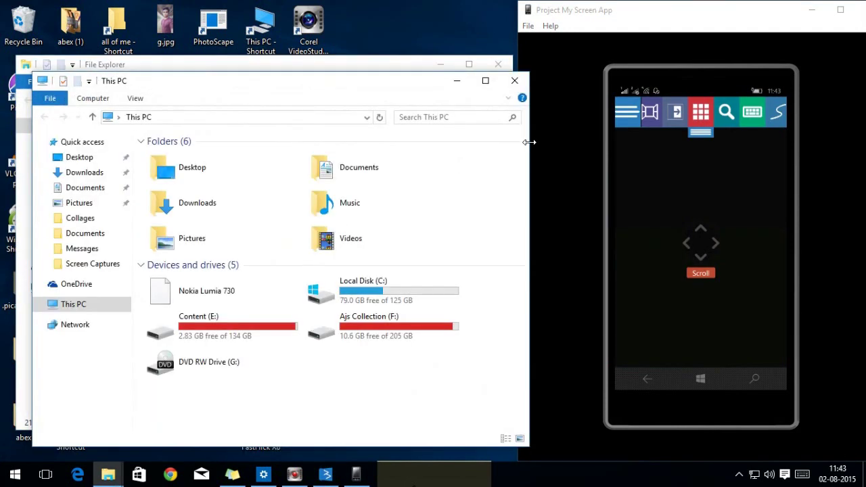
pyautogui.click(514, 81)
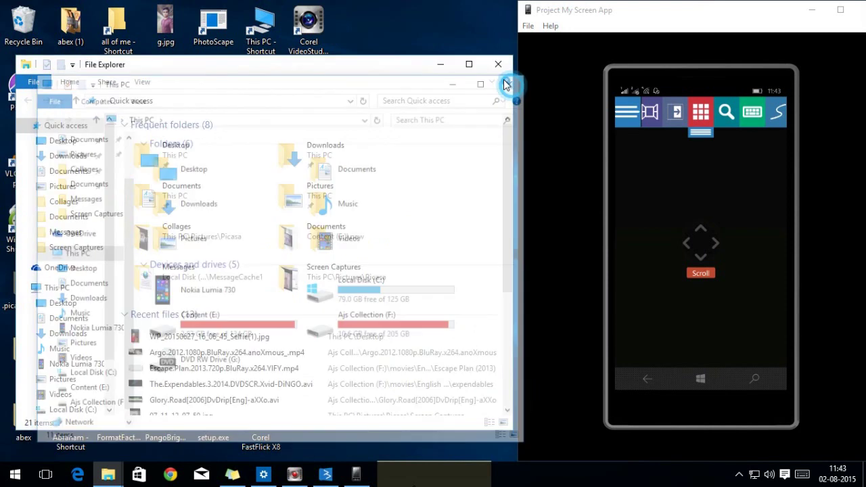
pyautogui.click(494, 66)
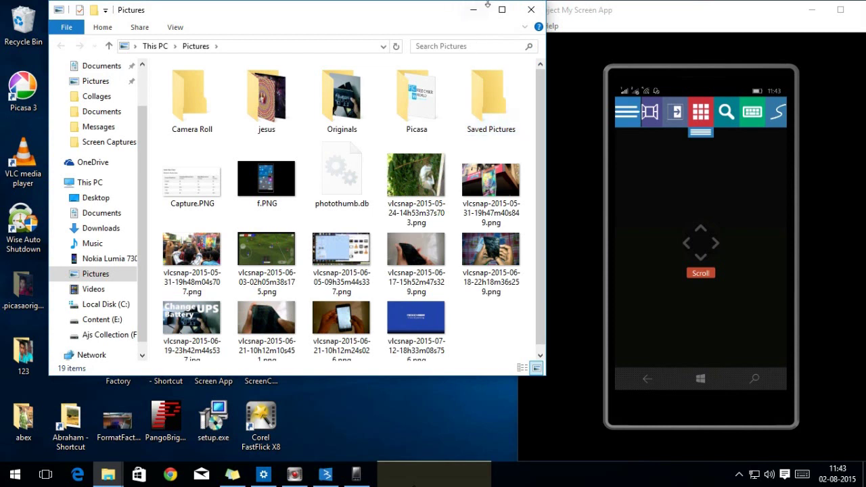
pyautogui.click(528, 10)
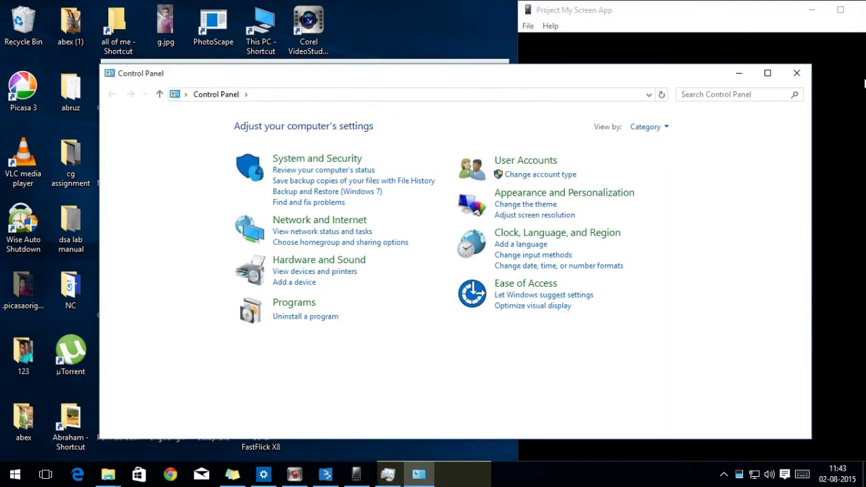
pyautogui.click(796, 73)
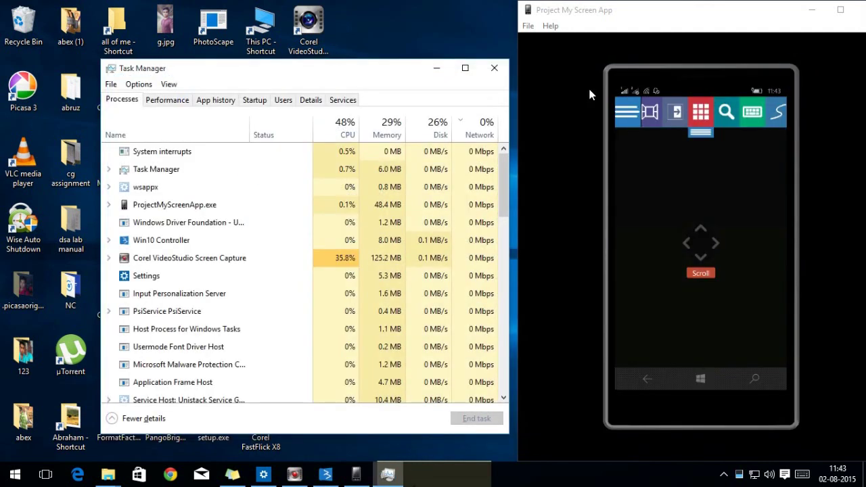
pyautogui.click(492, 69)
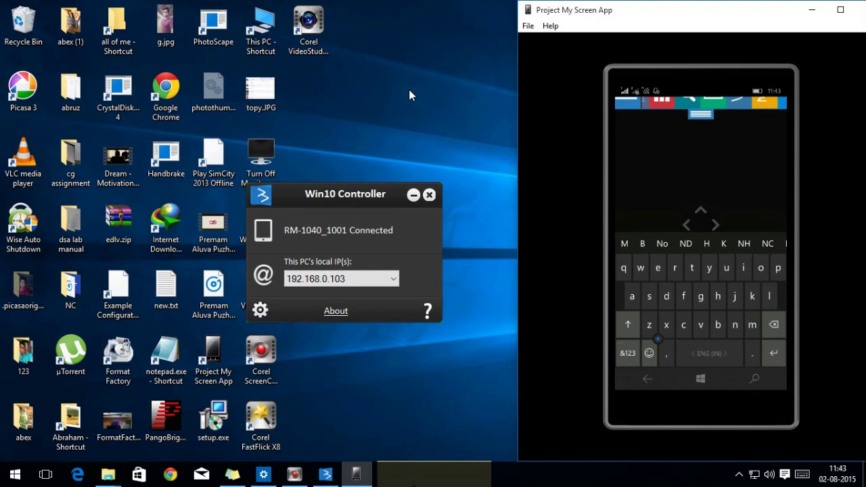
# - Open a blank Notepad document from the desktop shortcut and narrow its window so it does not cover the phone projection
pyautogui.doubleClick(163, 298)
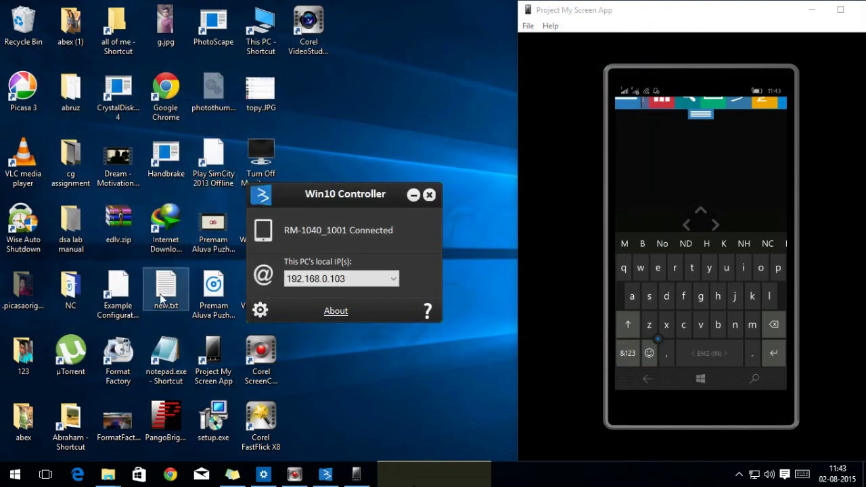
pyautogui.rightClick(426, 355)
pyautogui.click(176, 374)
pyautogui.doubleClick(174, 372)
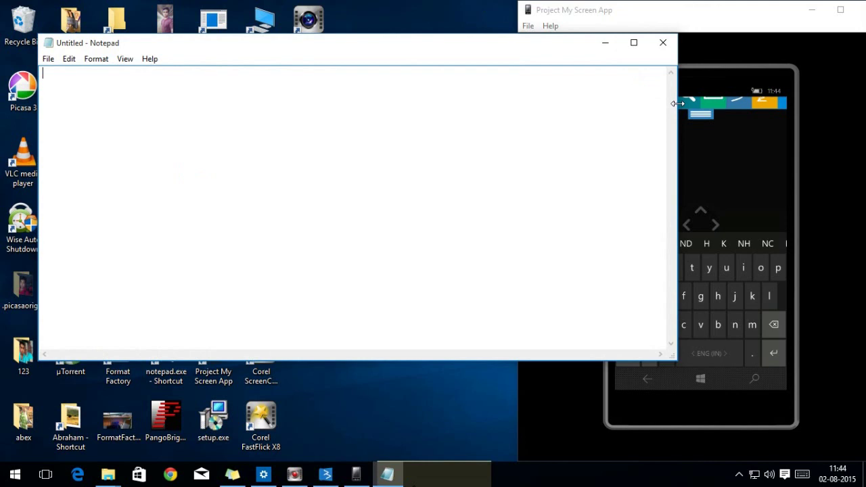
pyautogui.moveTo(677, 104); pyautogui.dragTo(506, 104)
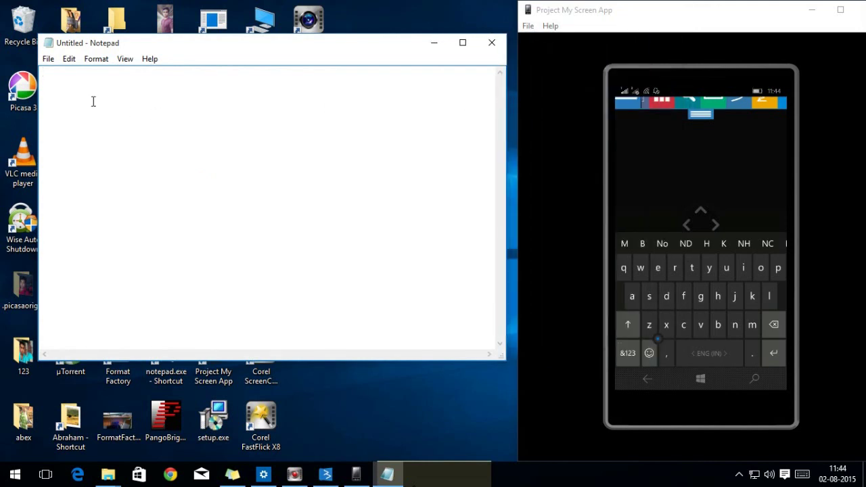
# - Enter the test text "nsnsn Windows 10(₹(₹?₹(# Sjsjj" in Notepad with the phone keyboard and close the document without saving
pyautogui.write('nsnsn   ')
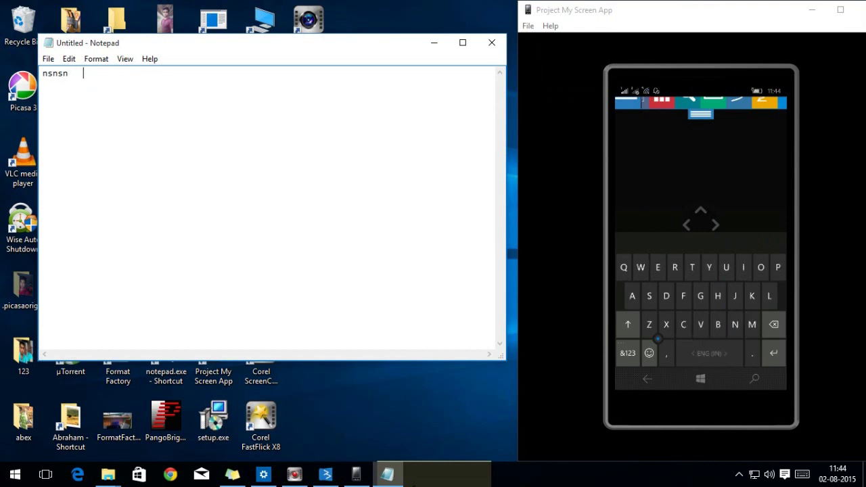
pyautogui.write('Windows ')
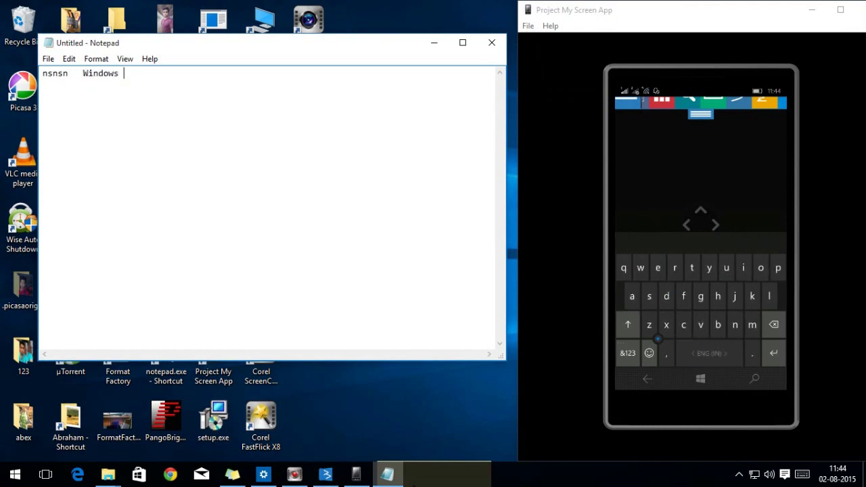
pyautogui.write('10')
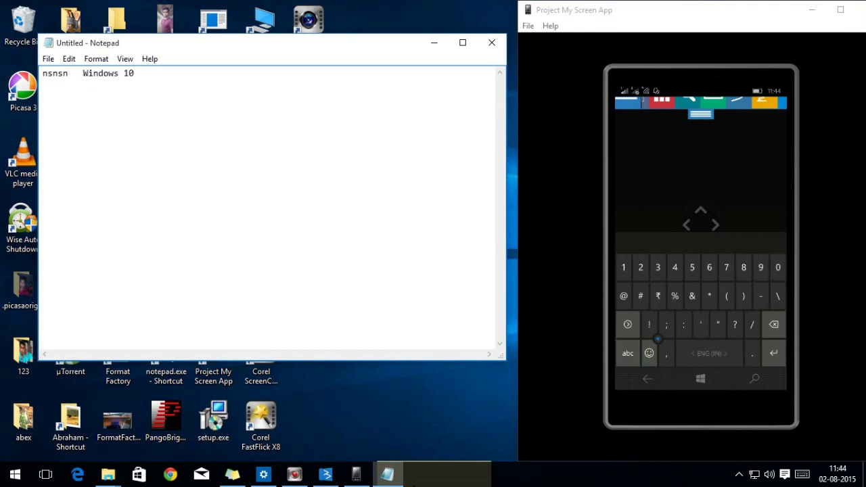
pyautogui.write('(₹(₹?₹')
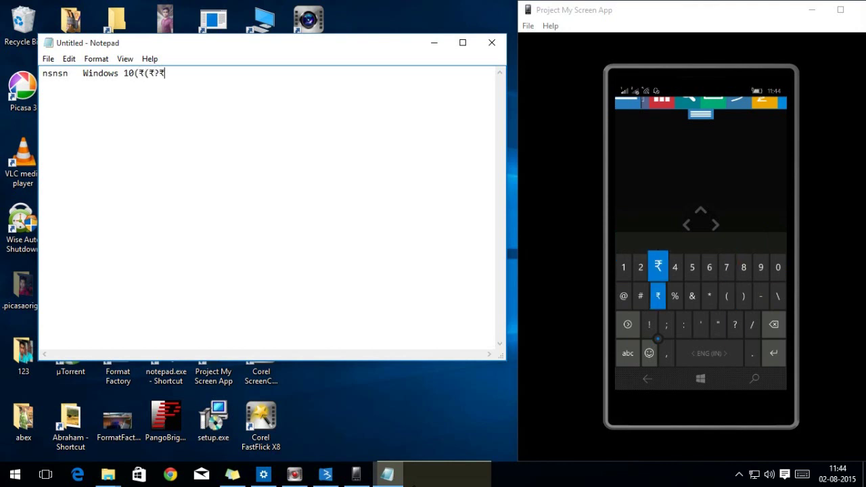
pyautogui.write('(#  Sjsjj')
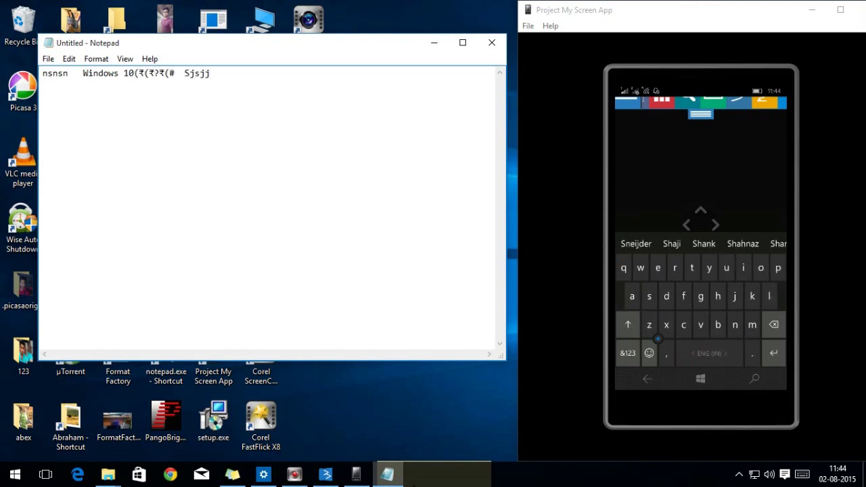
pyautogui.click(491, 43)
pyautogui.click(463, 238)
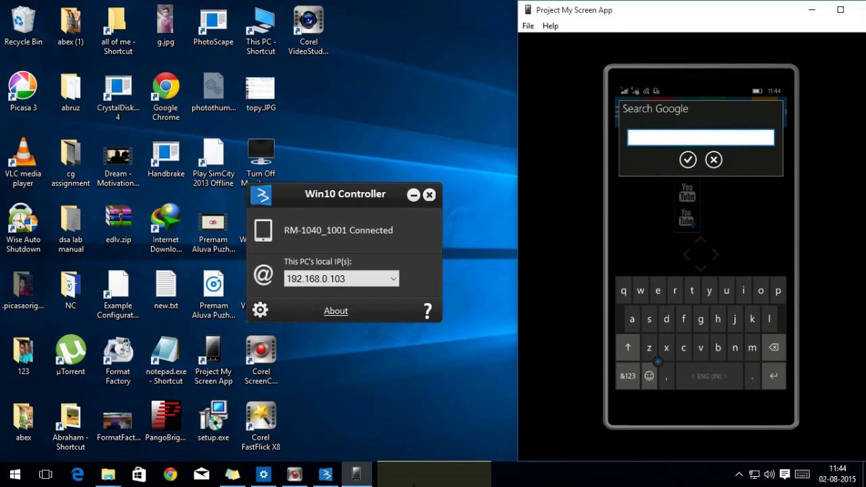
# - Search Google for "windows 10" from the phone controller and close the browser tab it opens on the PC
pyautogui.write('windows ')
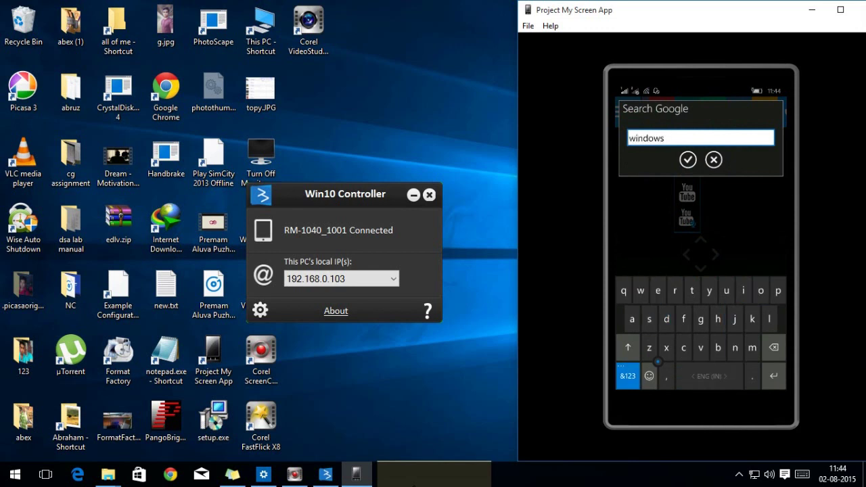
pyautogui.write('10')
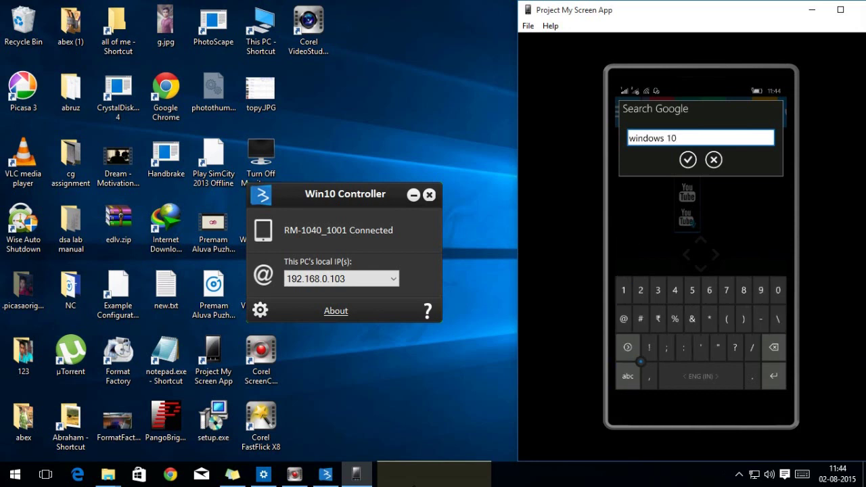
pyautogui.press('Return')
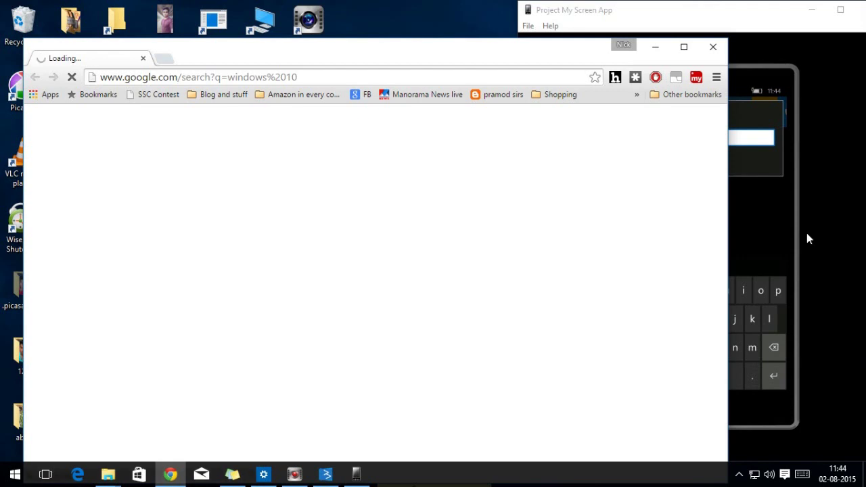
pyautogui.click(142, 58)
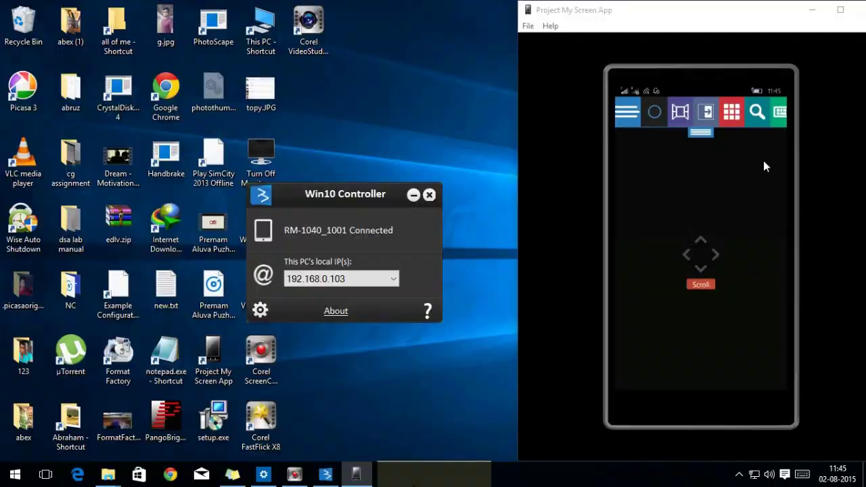
# - View all open windows in Task View, return to the desktop and shift the Project My Screen App window slightly sideways
pyautogui.press('super+Tab')
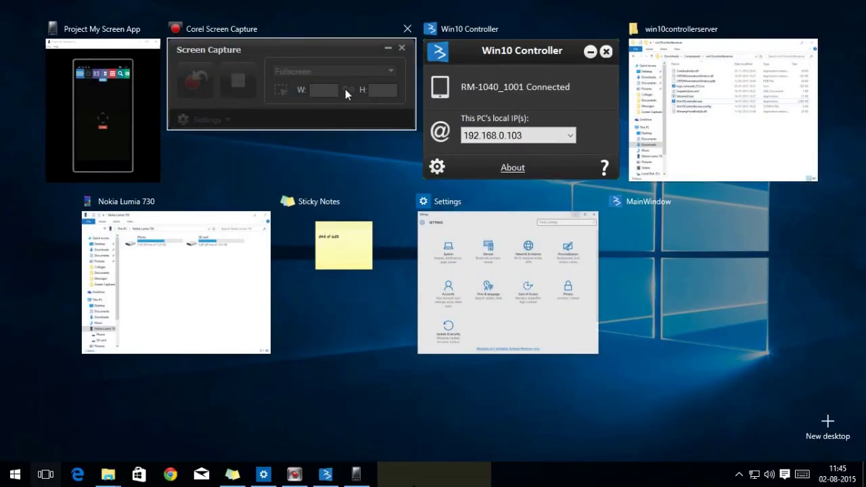
pyautogui.click(428, 92)
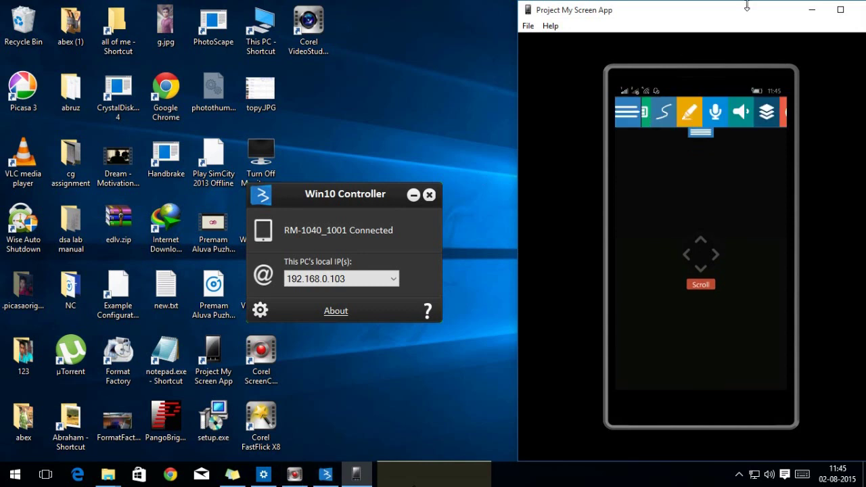
pyautogui.moveTo(688, 16)
pyautogui.mouseDown()
pyautogui.moveTo(573, 16)
pyautogui.moveTo(703, 16)
pyautogui.moveTo(693, 16)
pyautogui.mouseUp()
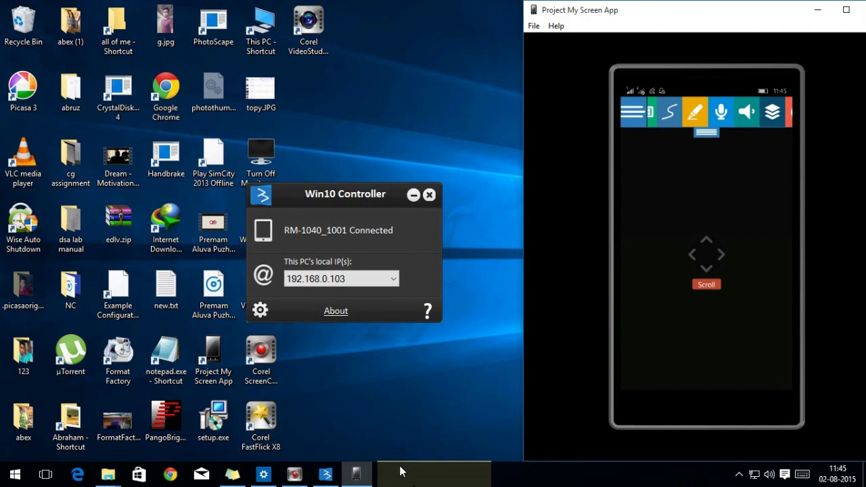